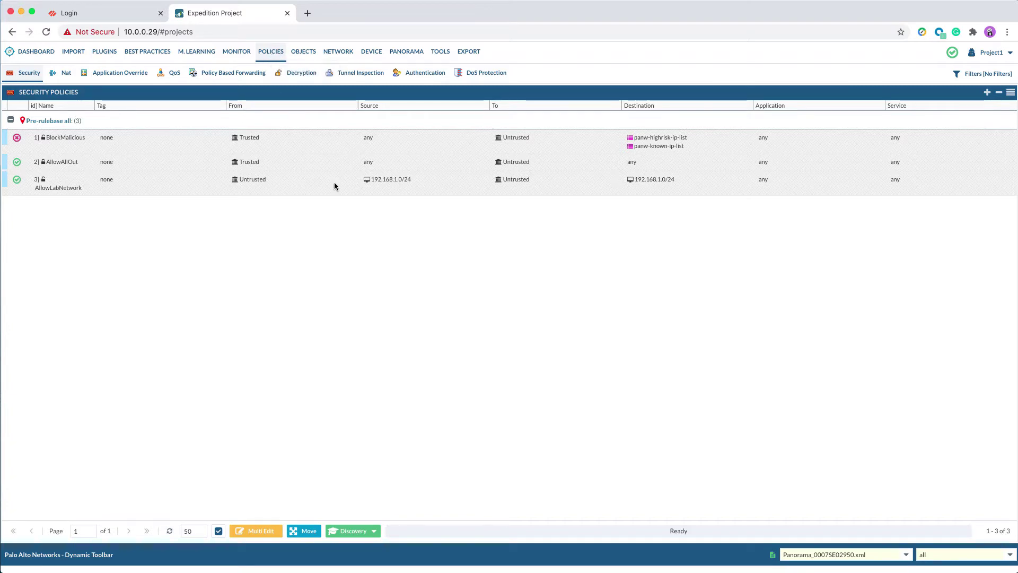
Filter the policy view to device group DG1 and enable Rule Enrichment monitoring on AllowAllOut.
click(1011, 555)
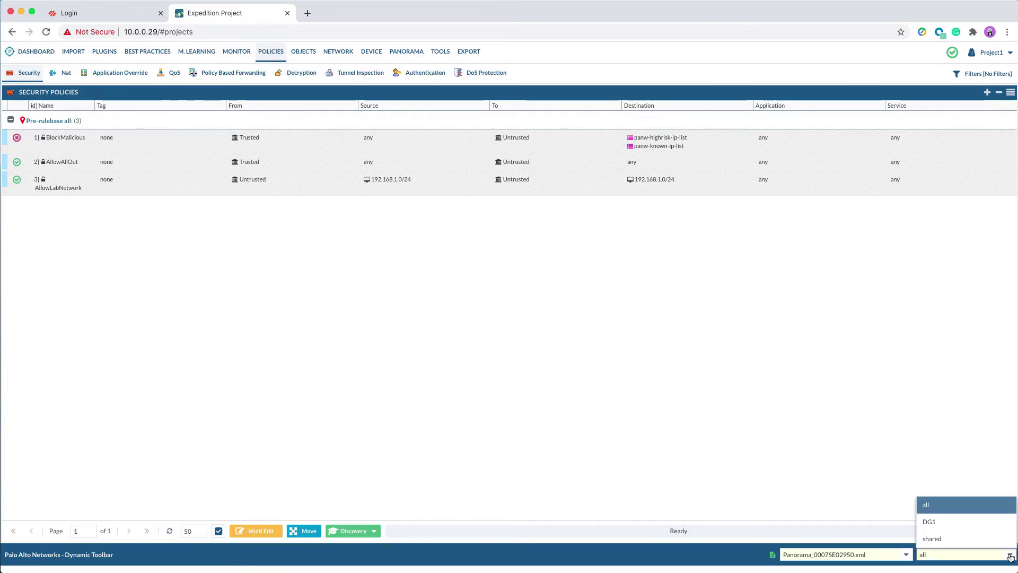
click(928, 523)
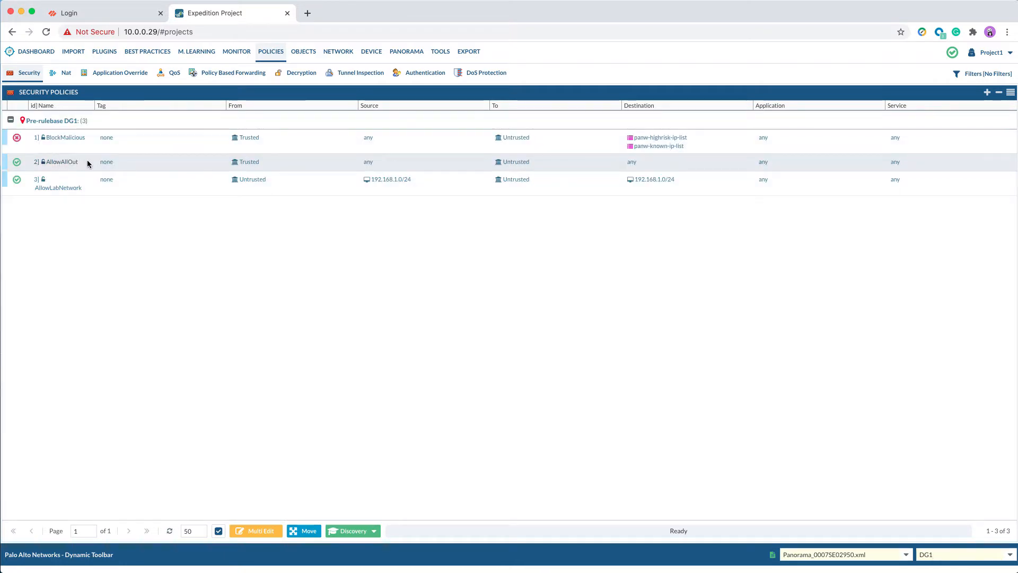
right_click(87, 160)
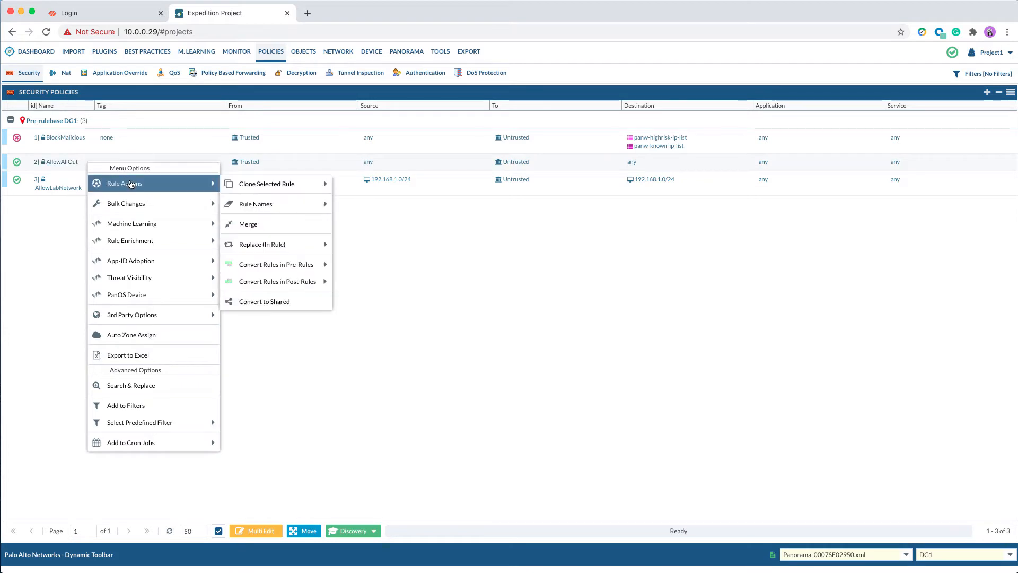
mouse_move(130, 240)
mouse_move(250, 242)
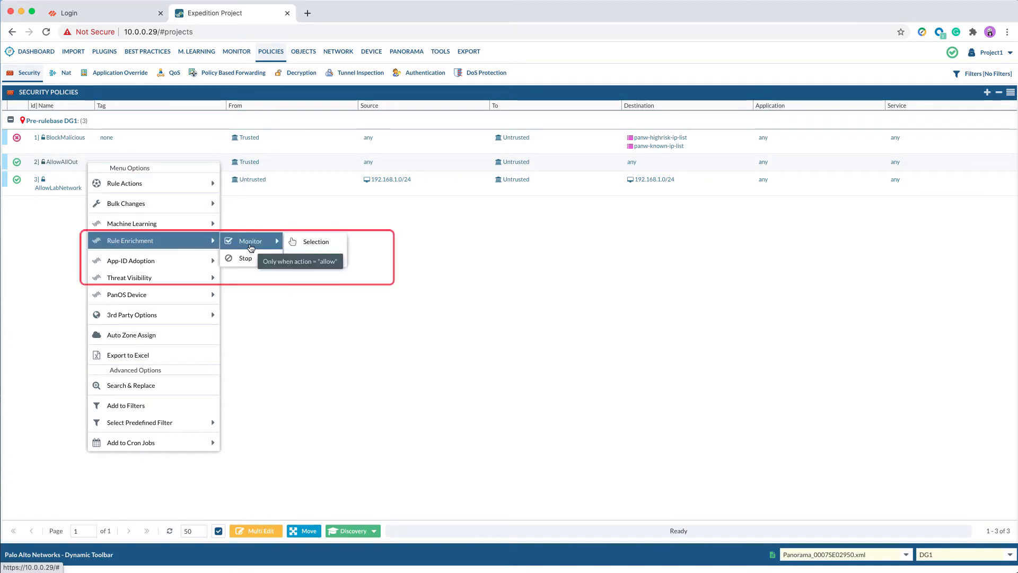
click(321, 243)
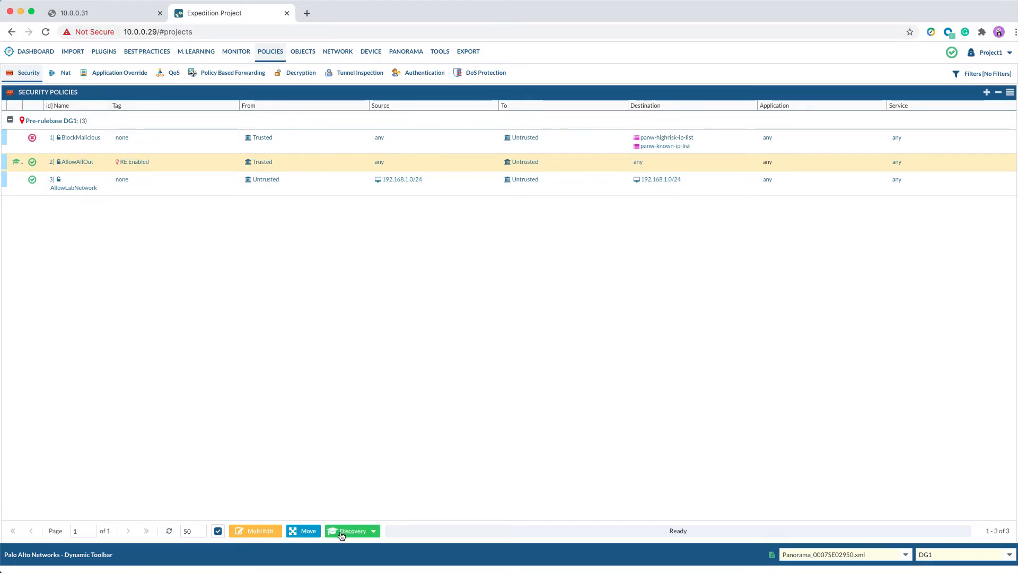
Start a Rule Enrichment analysis from Discovery with dates 01/18/2021 to 01/20/2021.
click(375, 531)
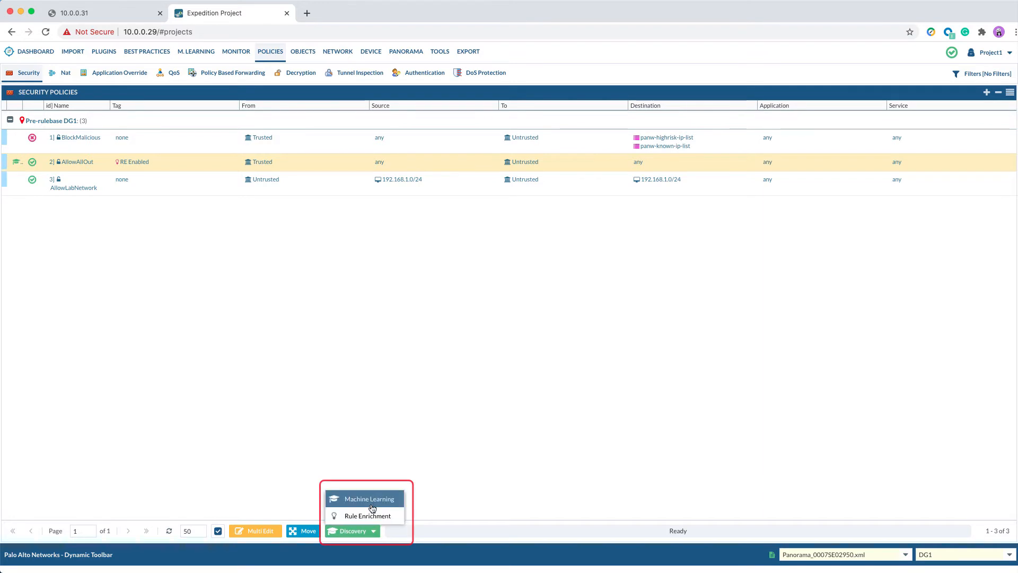
click(367, 516)
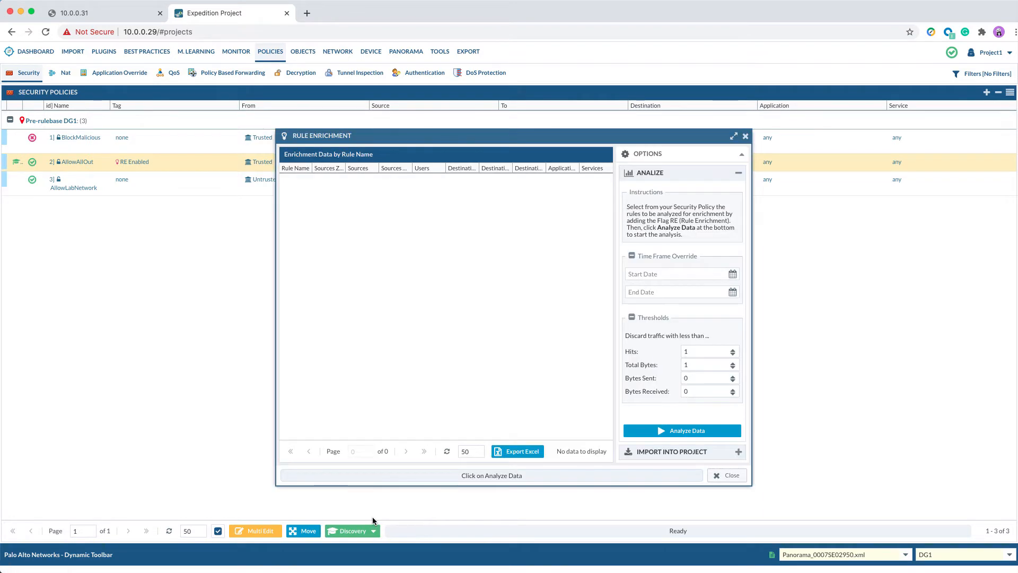
click(734, 274)
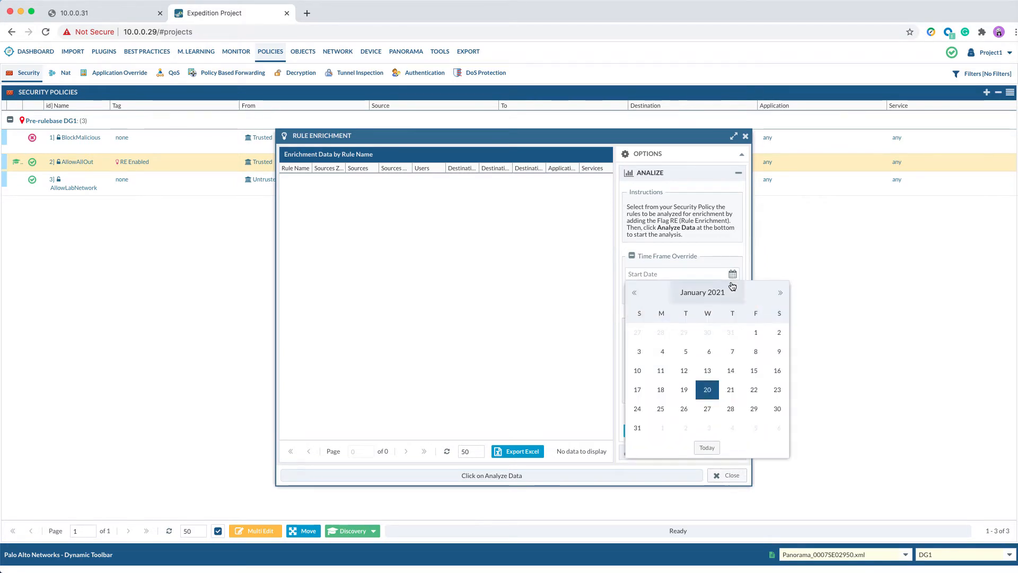
click(660, 391)
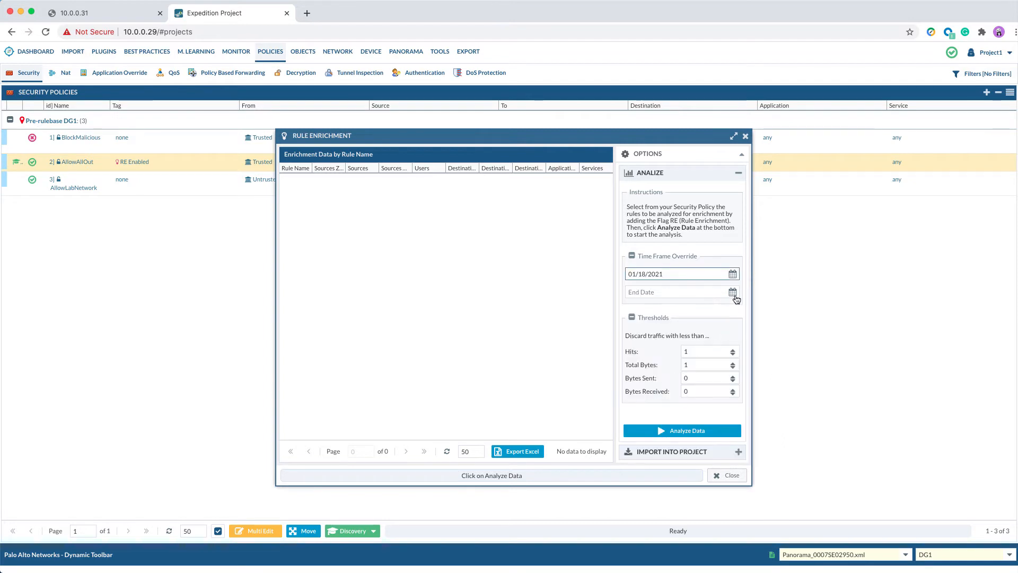
click(733, 291)
click(708, 408)
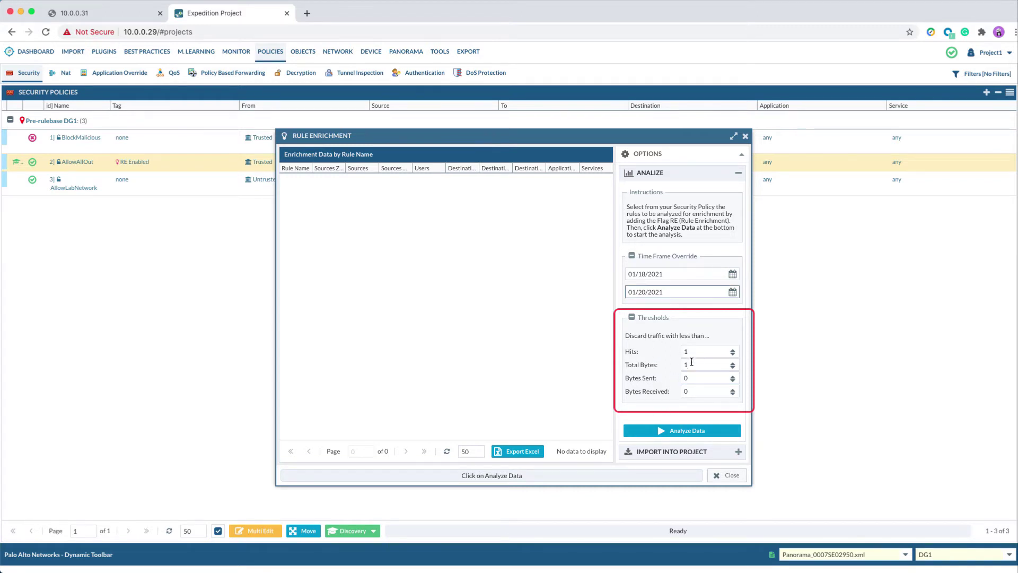
Review the Bytes Sent threshold setting in the analysis options.
click(635, 379)
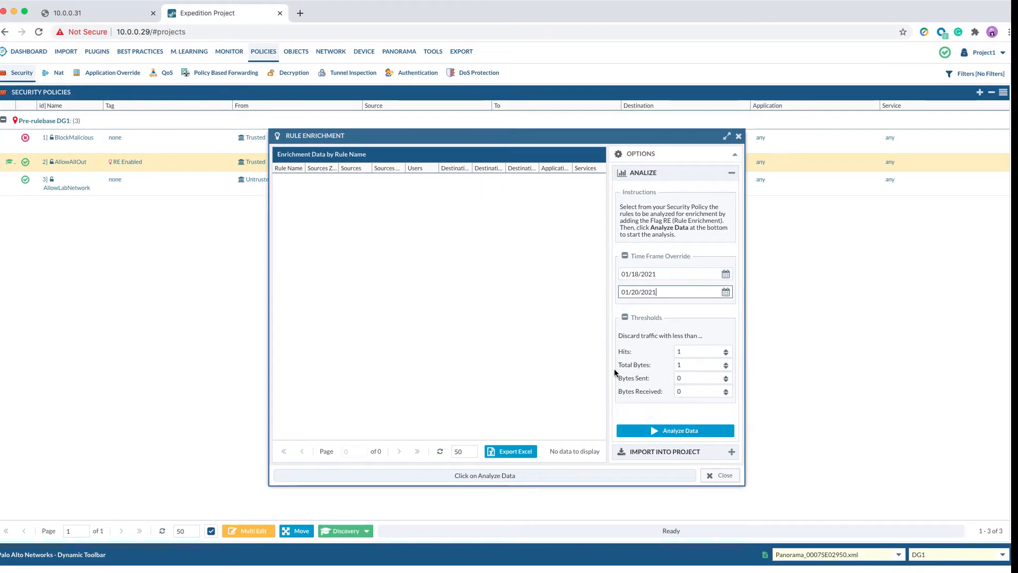
click(651, 384)
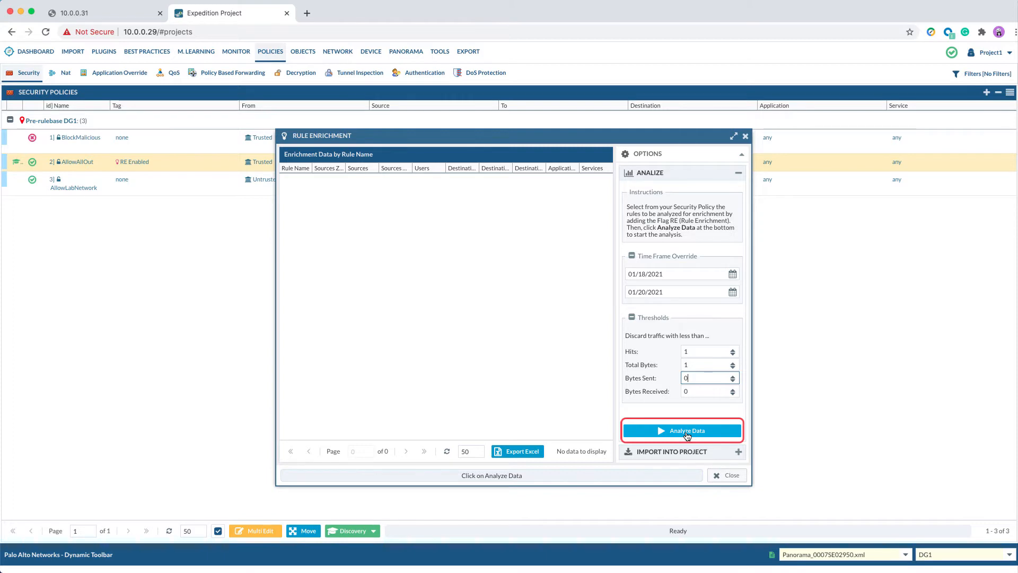
Run Analyze Data, watch the Spark jobs, and return to the Expedition project tab.
click(687, 431)
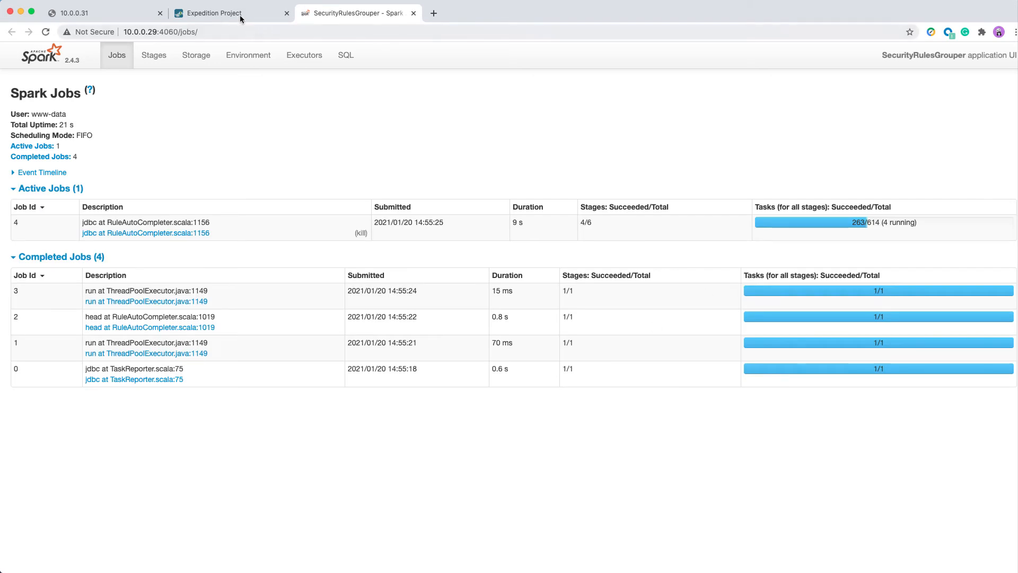
click(239, 15)
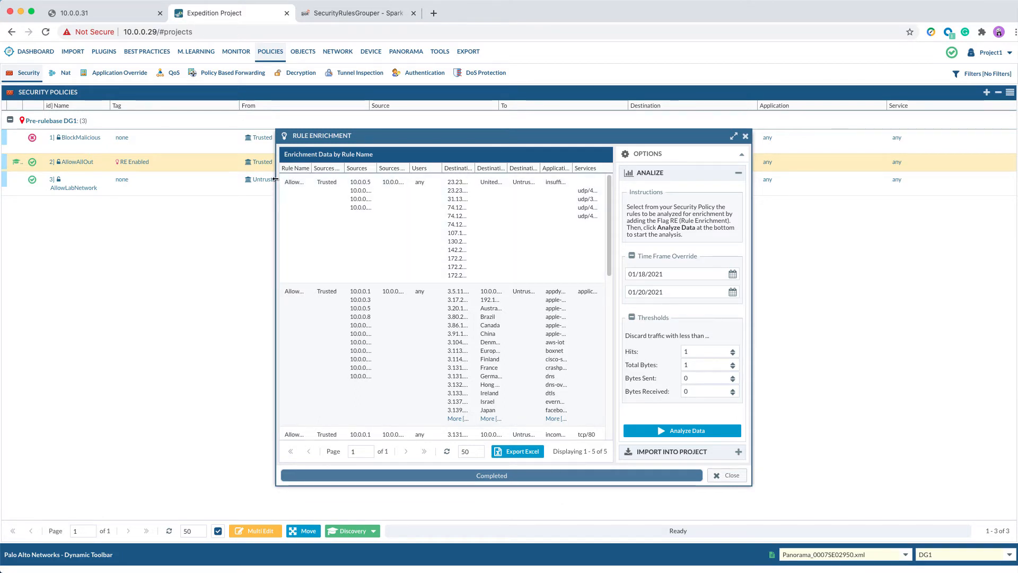
Widen the Rule Enrichment results dialog on both sides to show the AllowAllOut columns fully.
drag(275, 180, 129, 183)
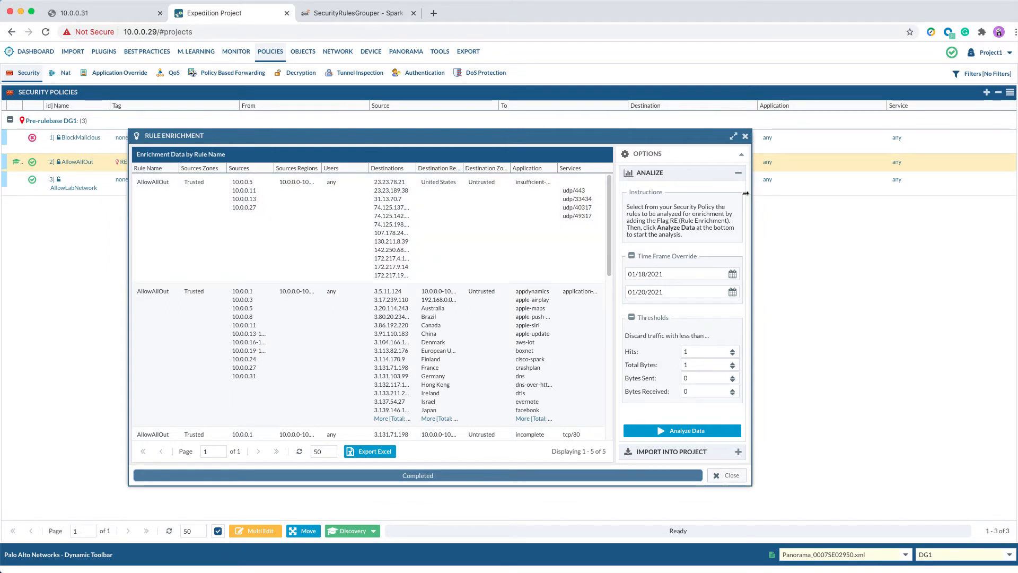
drag(745, 194, 837, 191)
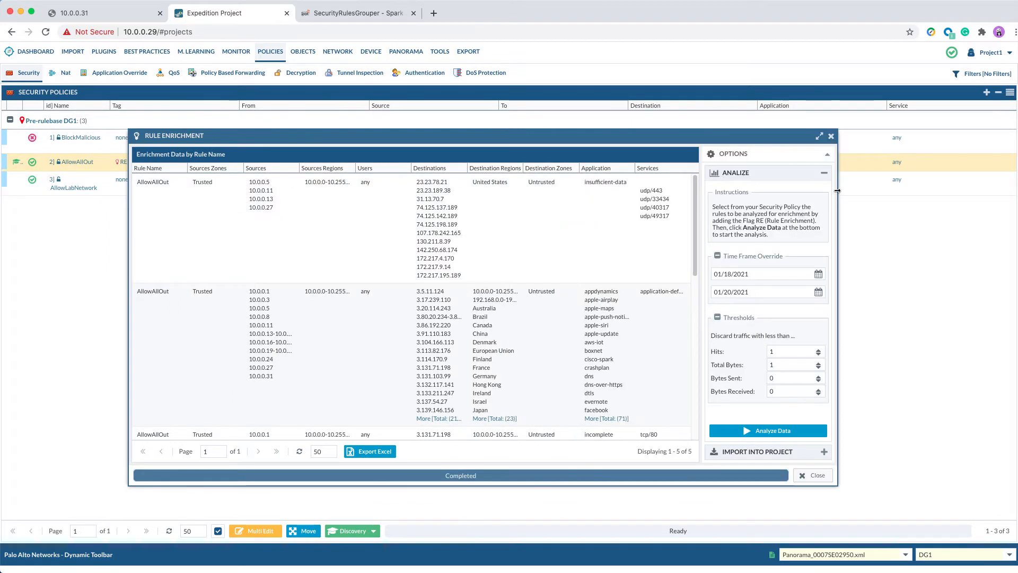
drag(836, 319, 895, 319)
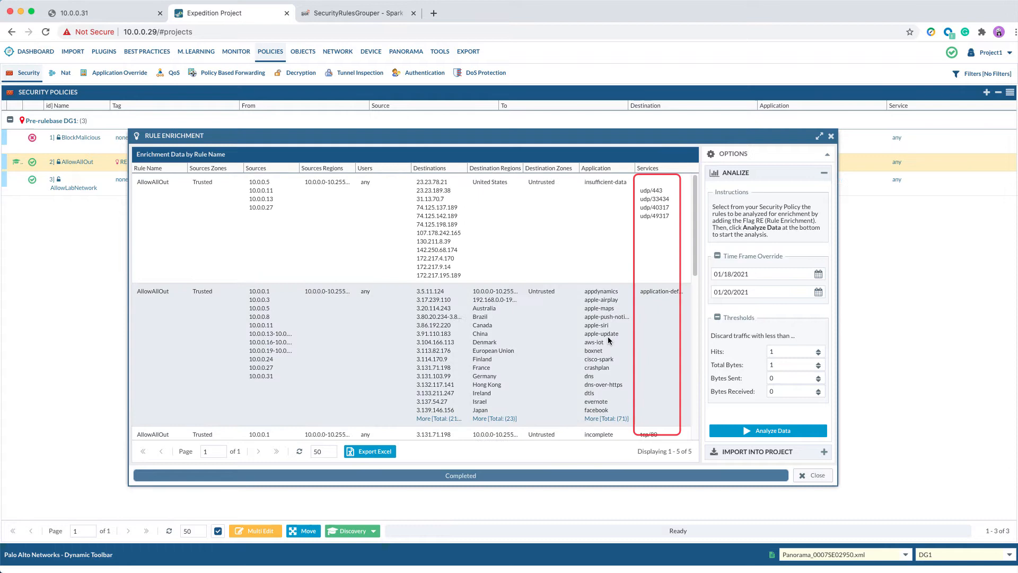
scroll(609, 318, down, 3)
scroll(609, 290, down, 3)
scroll(608, 291, down, 3)
scroll(609, 290, down, 3)
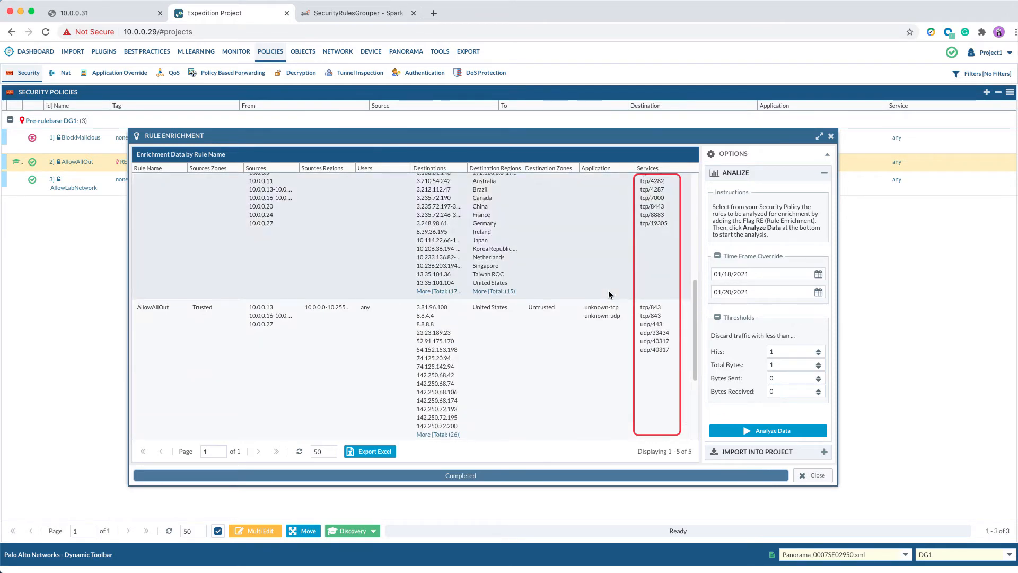
scroll(609, 290, down, 3)
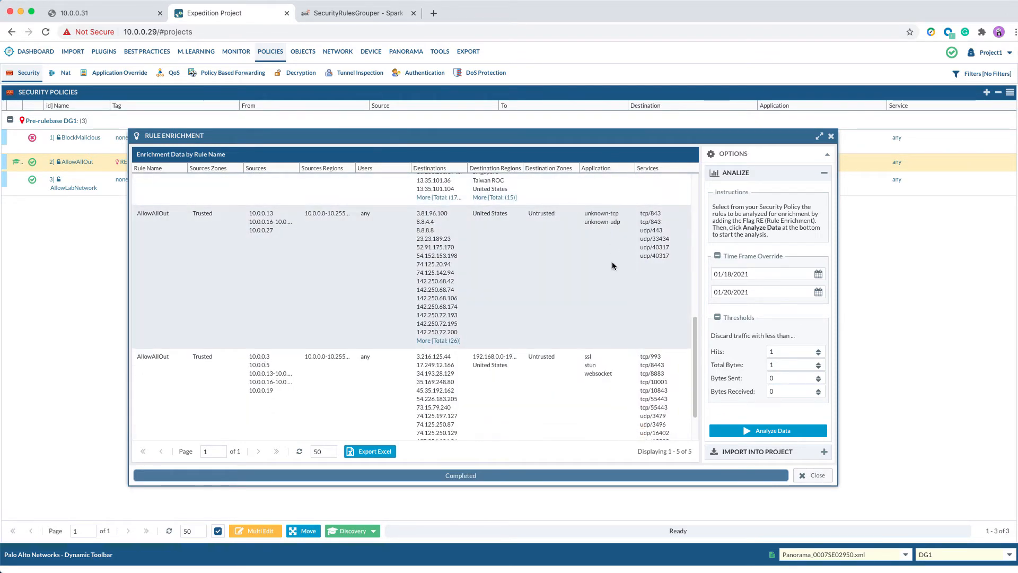
scroll(615, 342, down, 3)
scroll(616, 342, down, 3)
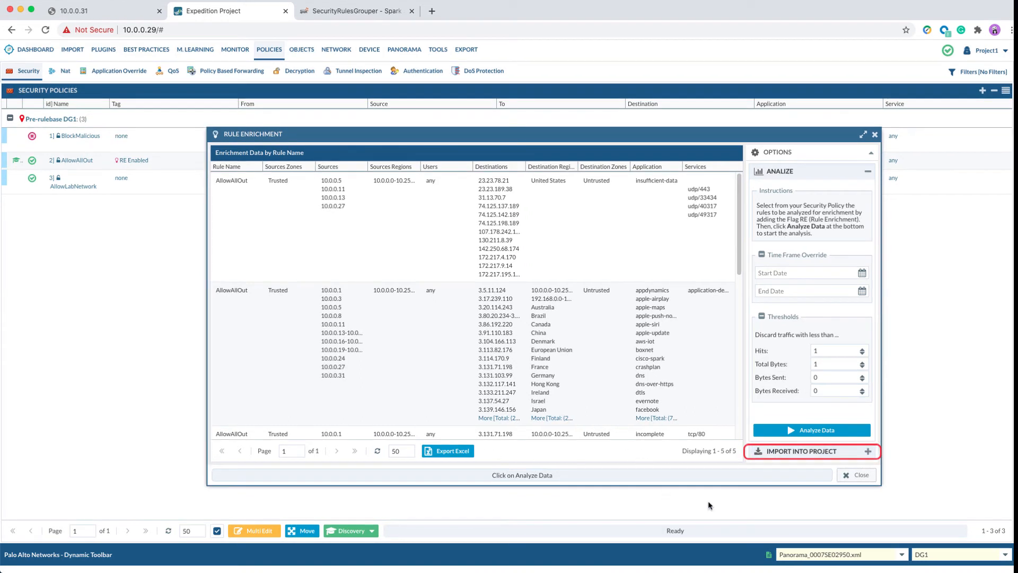
Set the import to all enriched rules, including Application, Zone FROM and Zone TO.
click(812, 453)
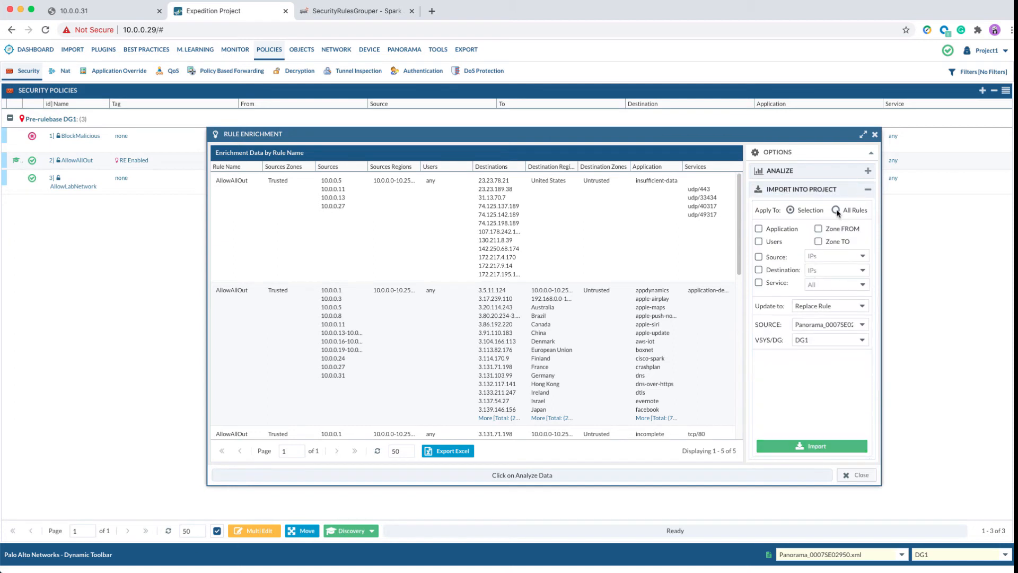
click(836, 210)
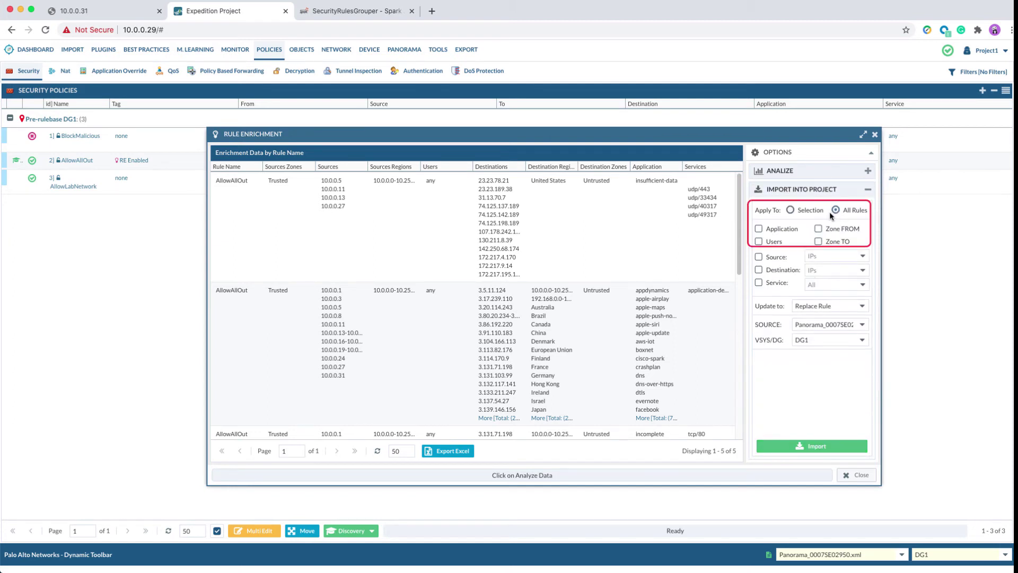
click(759, 229)
click(818, 229)
click(818, 241)
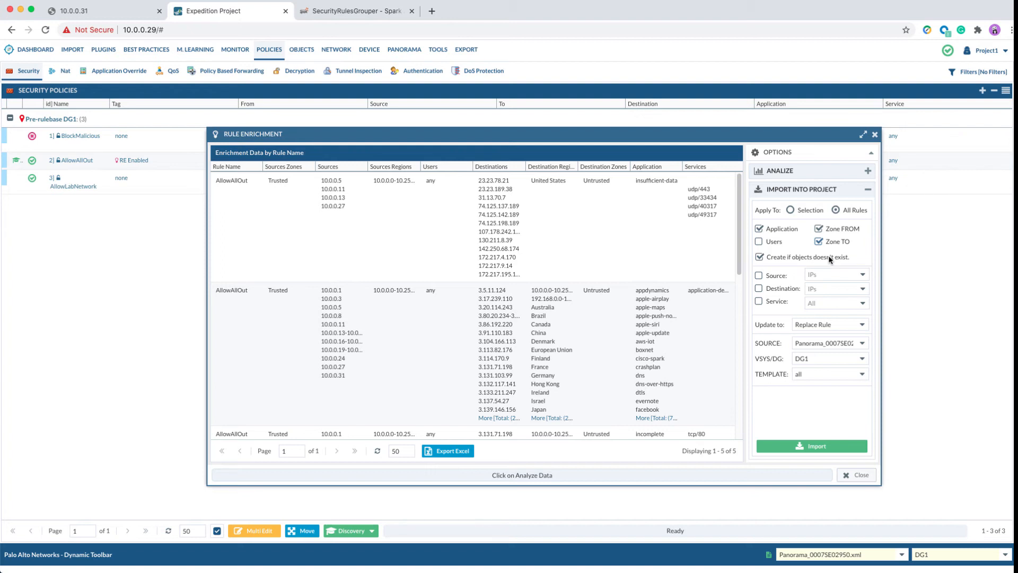
Include Source as individual IPs and Destination in the imported rules.
click(760, 275)
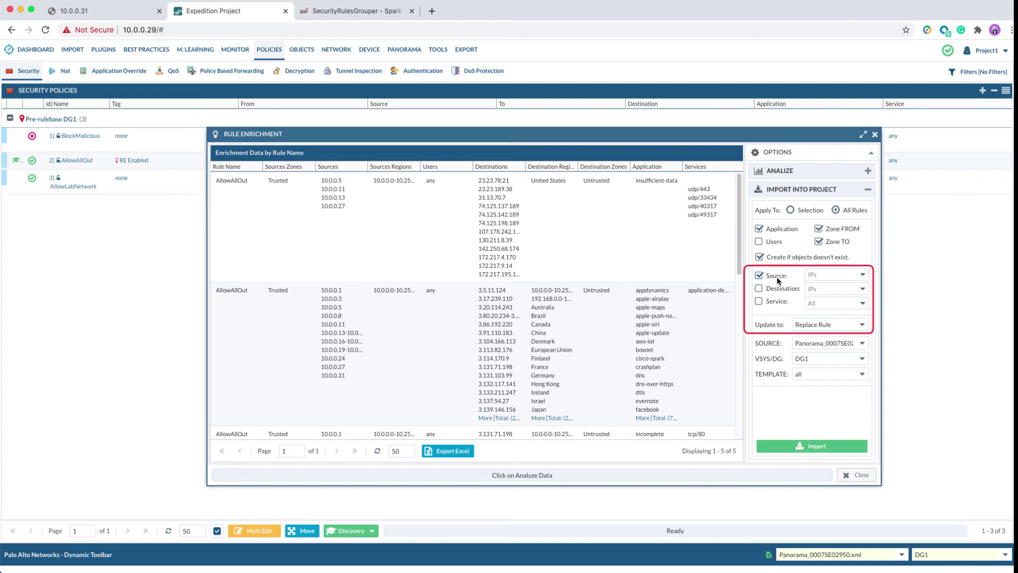
click(862, 275)
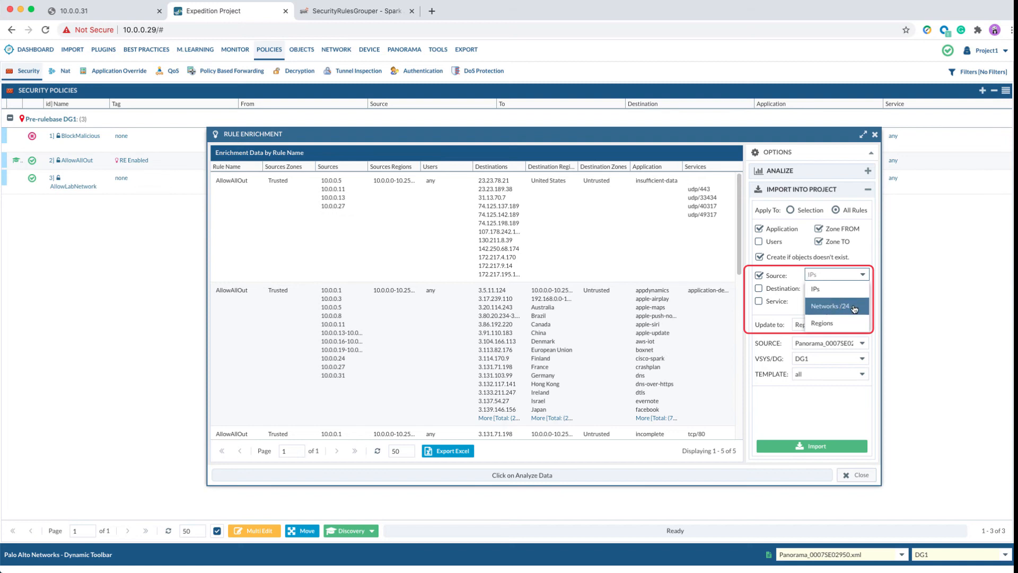
click(819, 289)
click(759, 289)
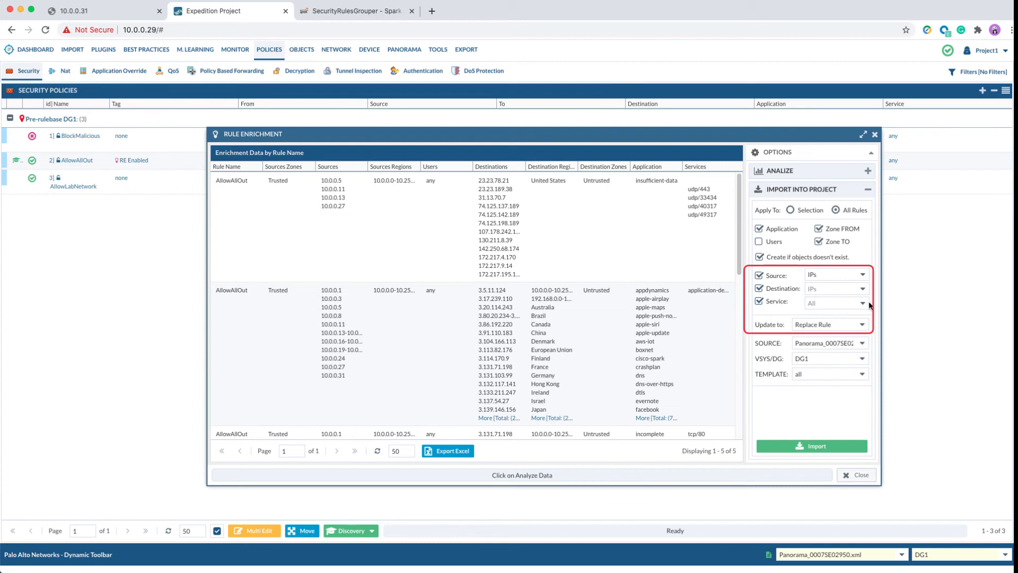
Import the enriched rules as Cloned Rules into DG1 with template PA220.
click(863, 325)
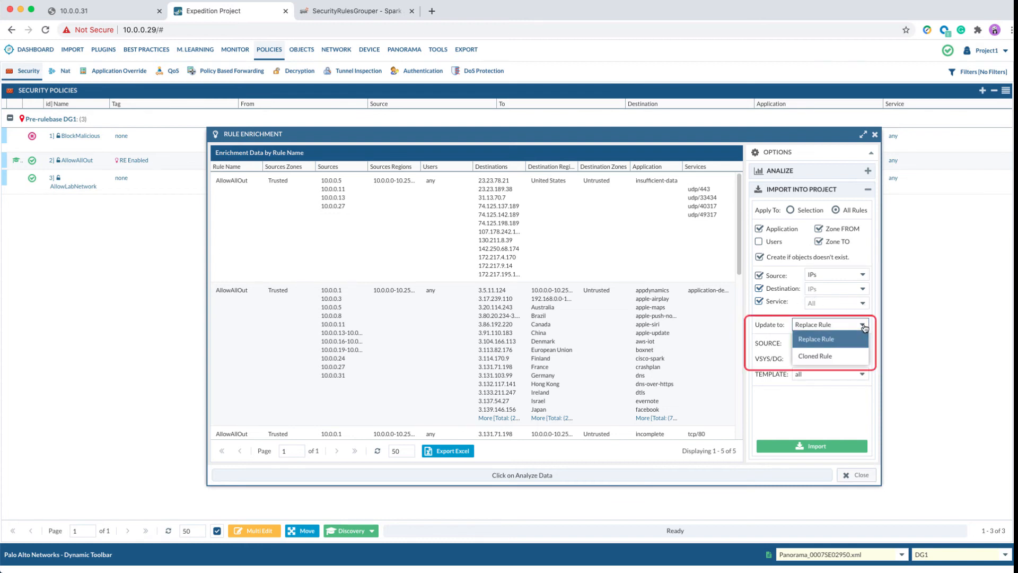
click(824, 359)
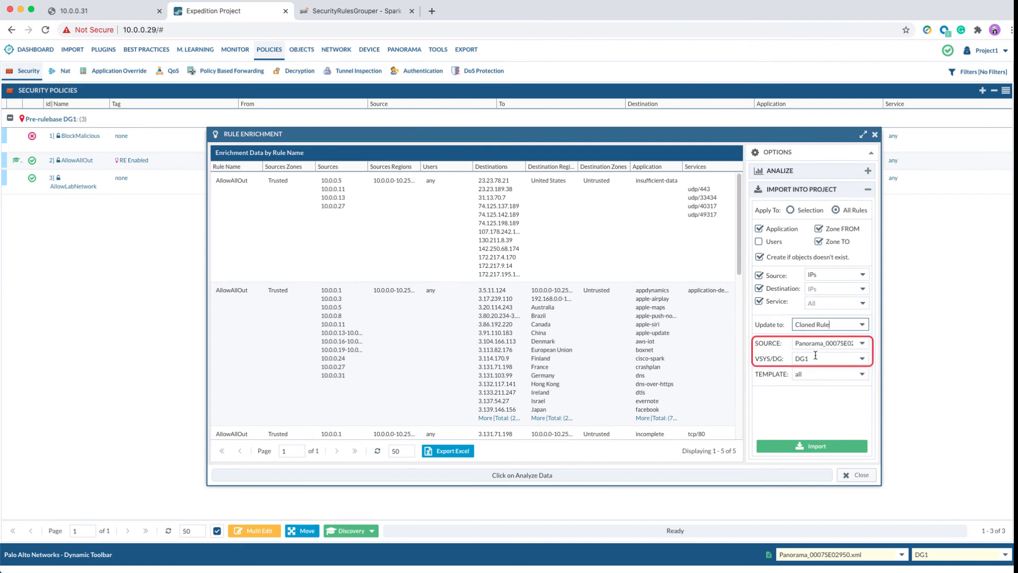
drag(816, 359, 794, 359)
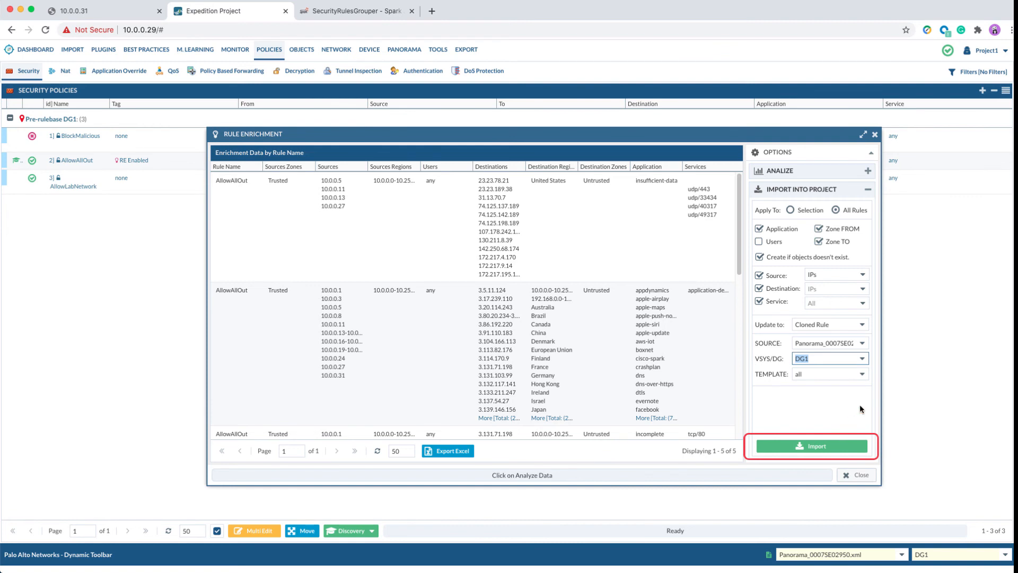
click(863, 375)
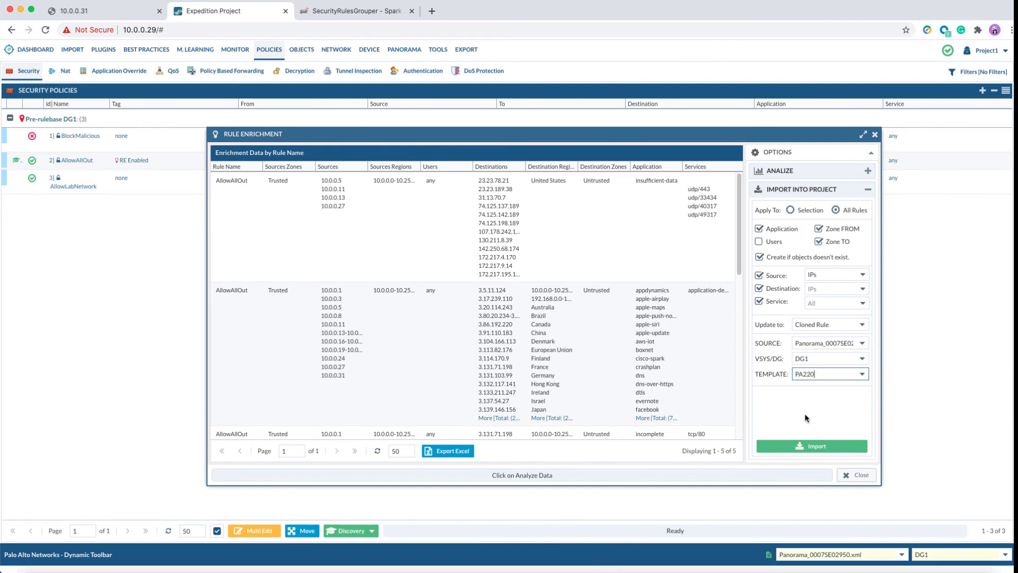
click(814, 451)
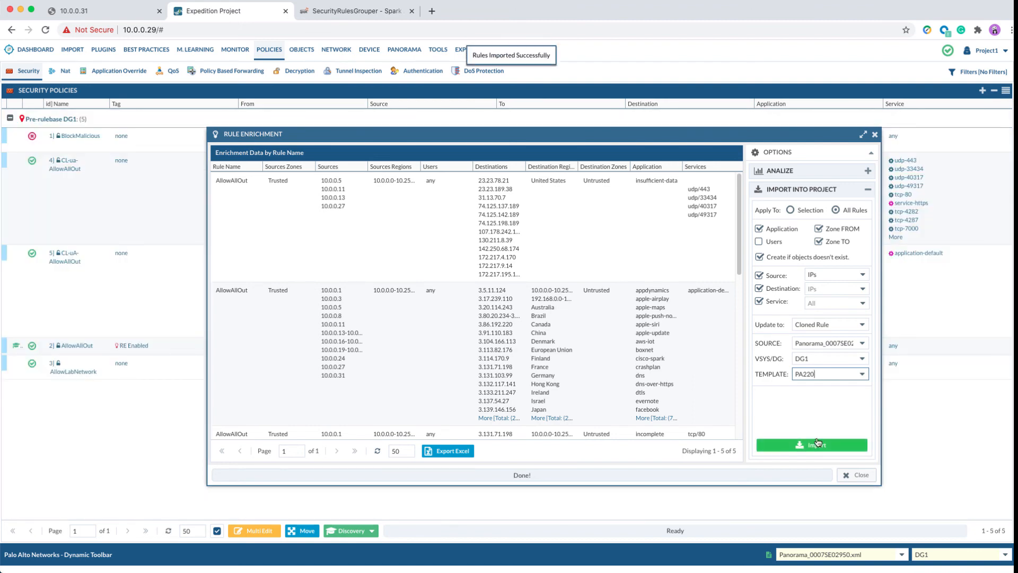
Close the results, inspect cloned rule 5 and AllowAllOut, and return to the Discovery tools.
click(850, 476)
click(439, 295)
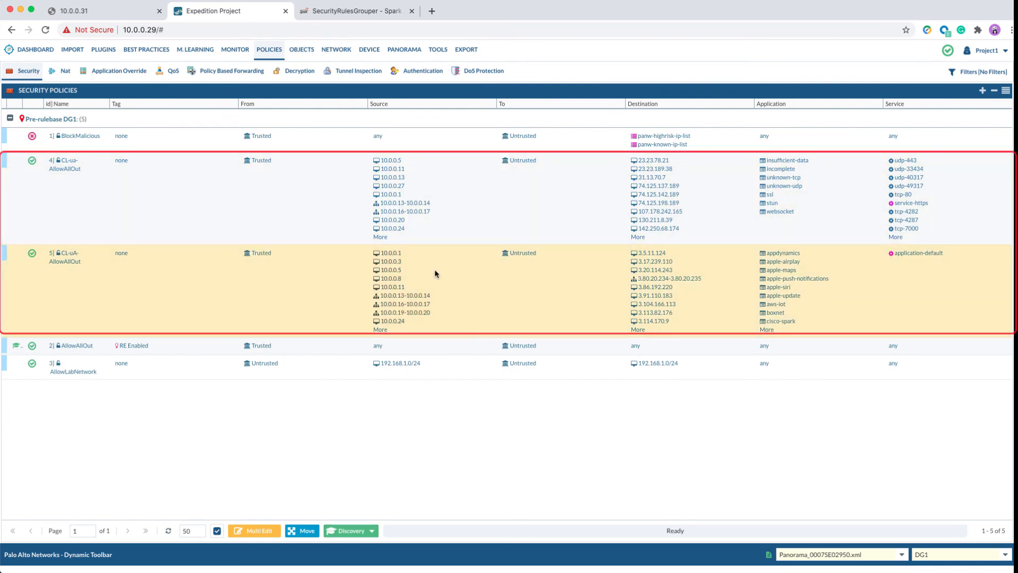
click(183, 350)
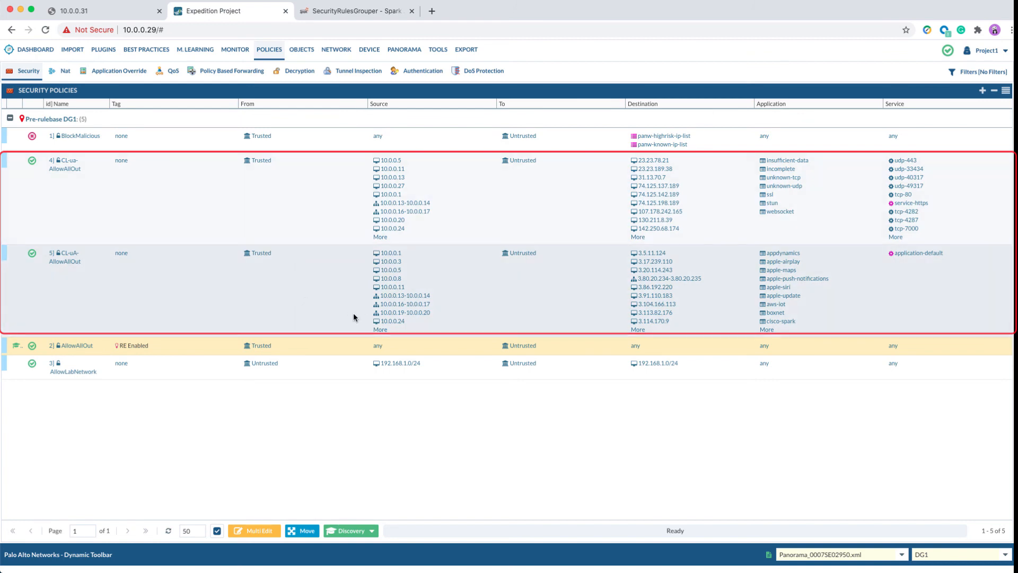
click(372, 531)
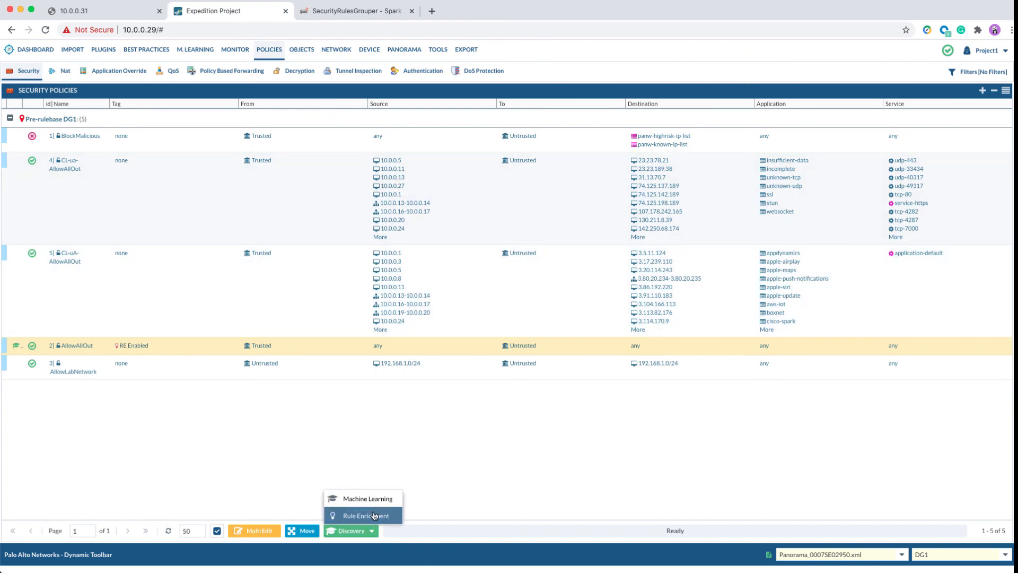
click(374, 516)
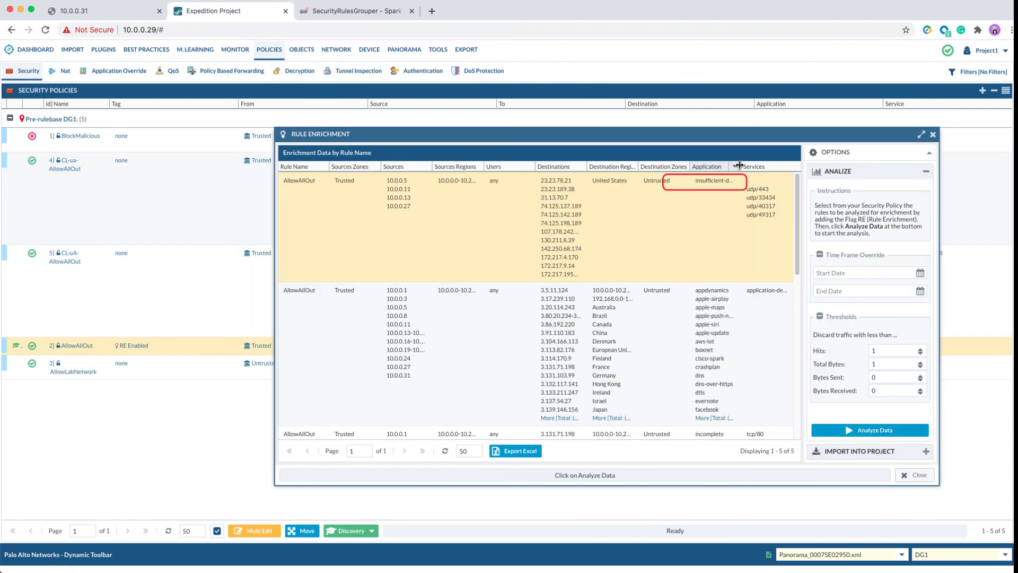
drag(740, 166, 716, 166)
scroll(688, 327, down, 5)
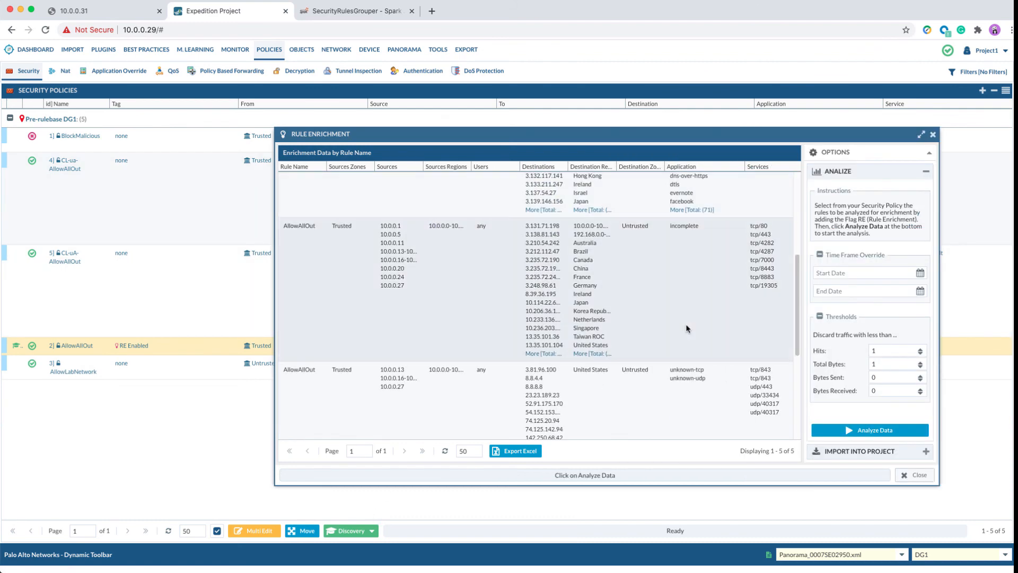
click(694, 309)
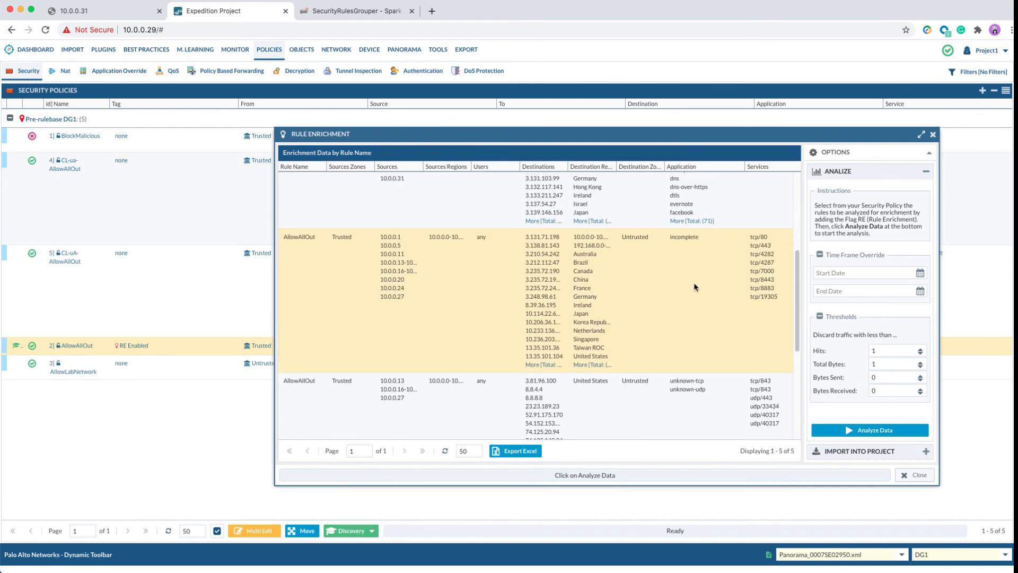
scroll(694, 282, down, 3)
scroll(698, 284, up, 5)
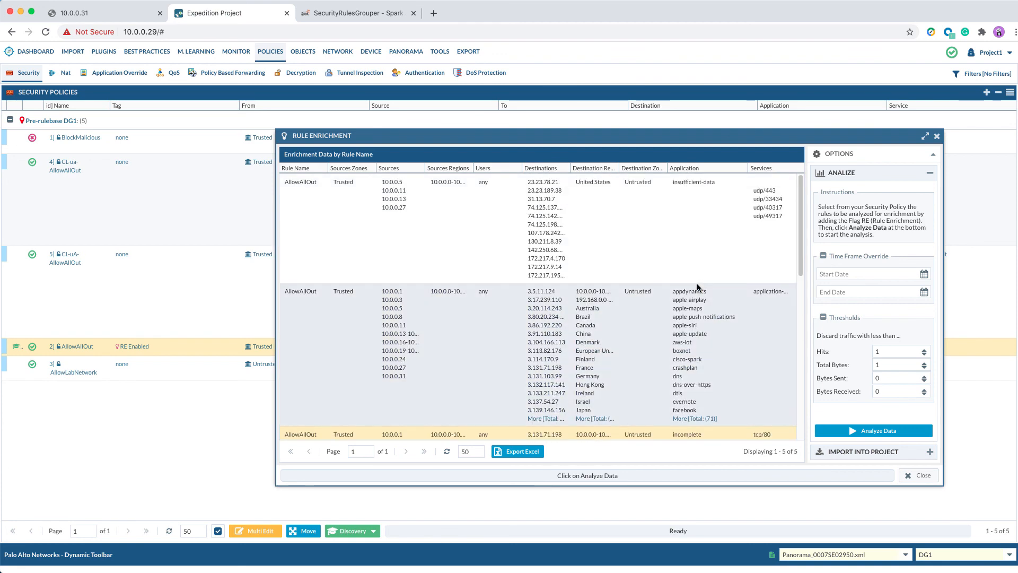
scroll(697, 286, down, 5)
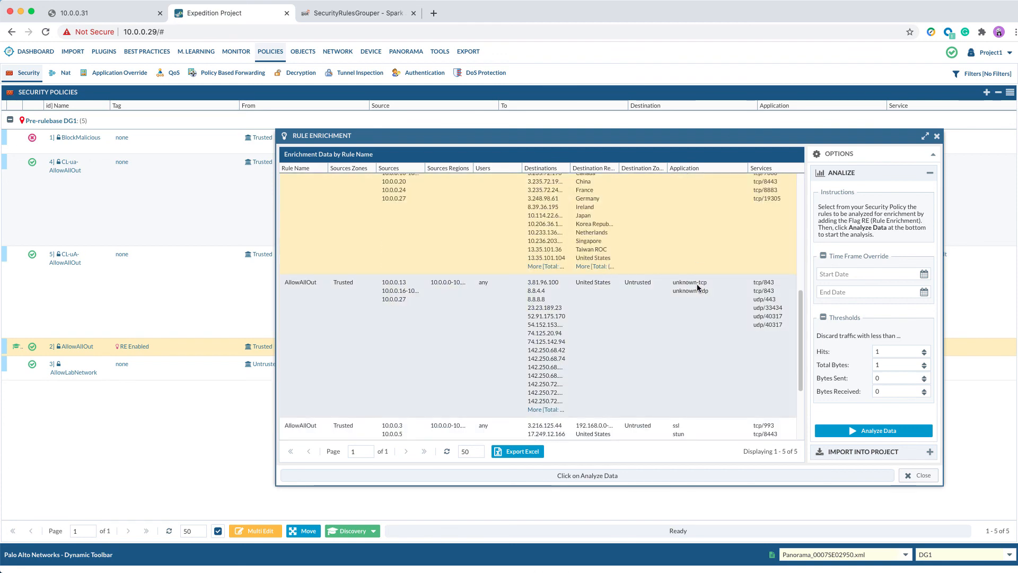
scroll(696, 283, up, 3)
scroll(697, 284, up, 3)
scroll(697, 284, up, 2)
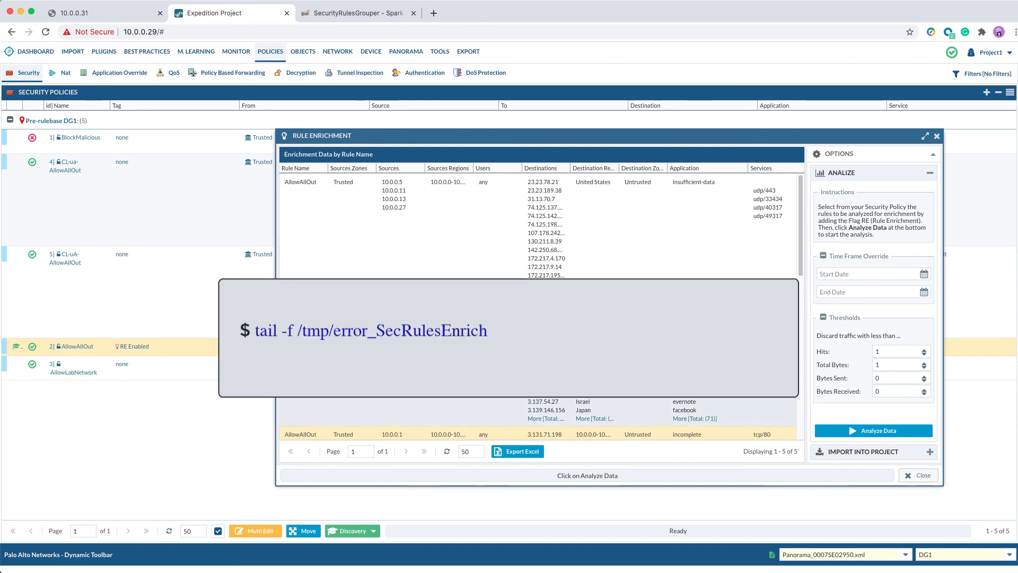
scroll(699, 288, down, 3)
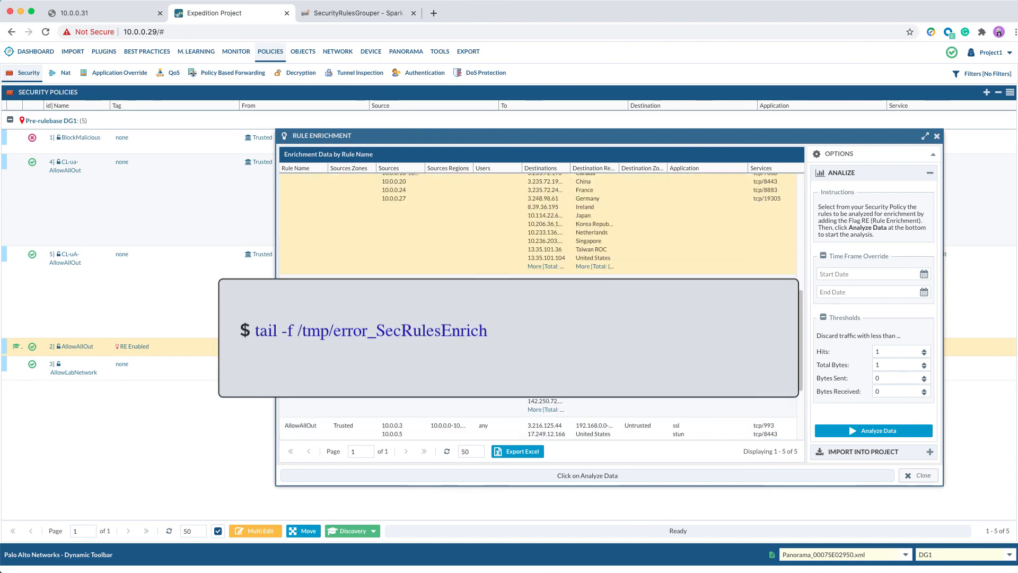
scroll(699, 288, down, 2)
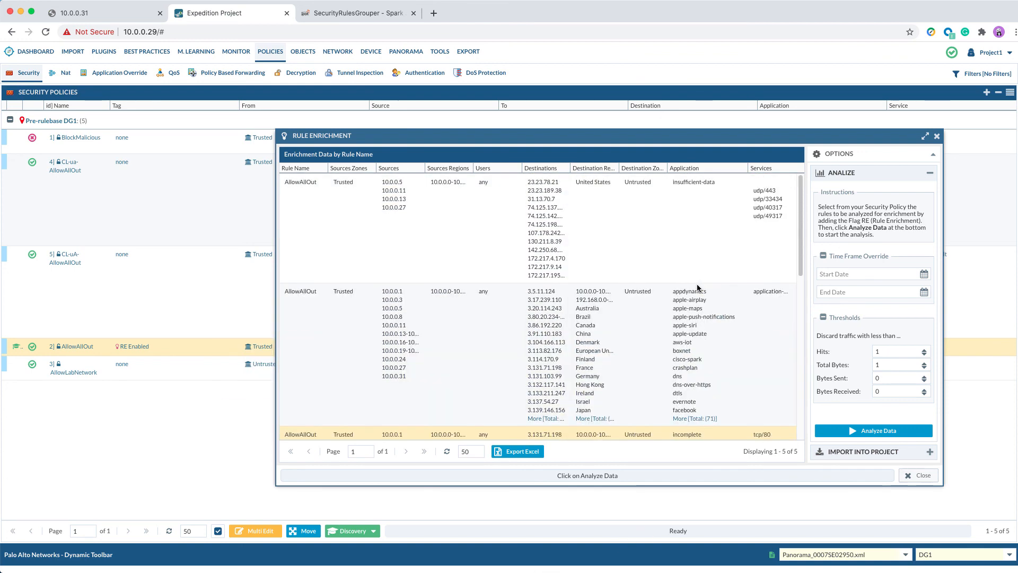